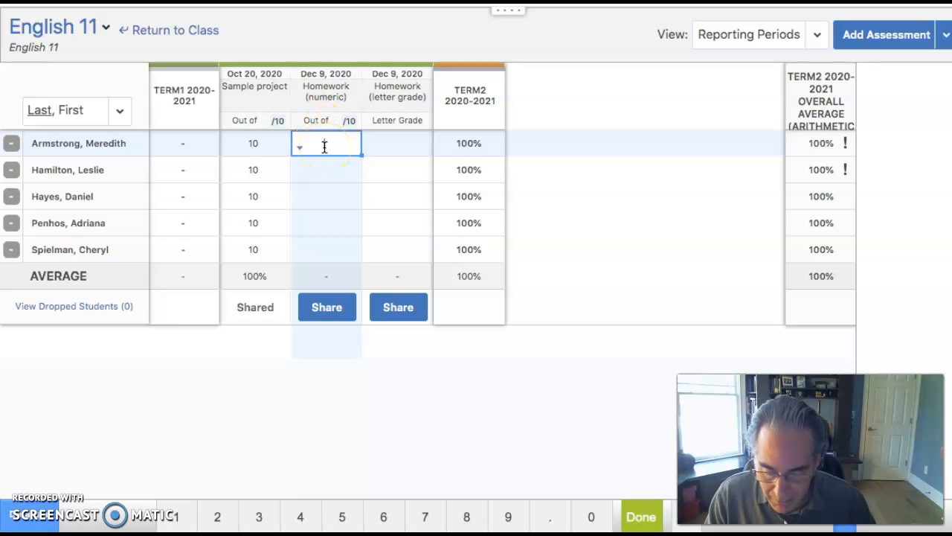
# Enter grades of 8 for the first student and 0 for the second in the numeric homework column.
pyautogui.write('8')
pyautogui.press('Return')
pyautogui.click(321, 170)
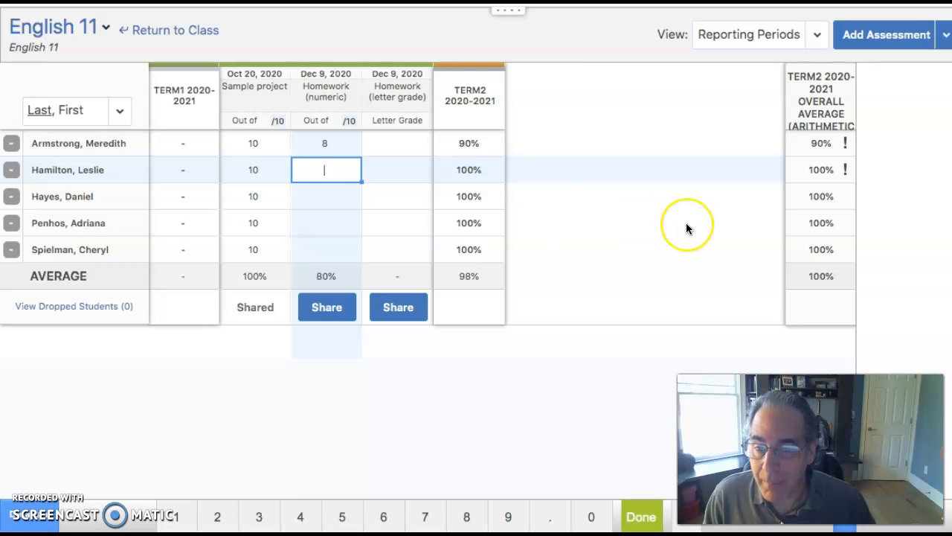
pyautogui.write('0')
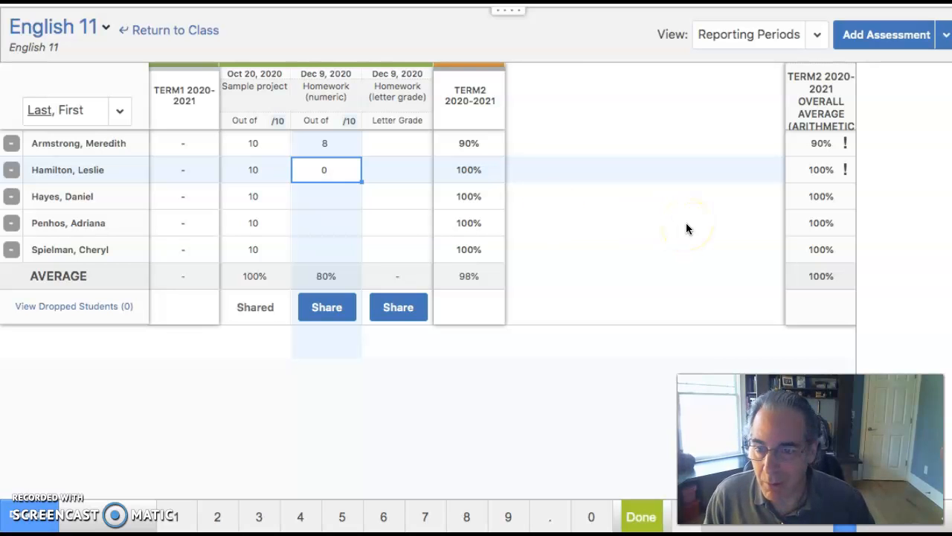
pyautogui.press('Return')
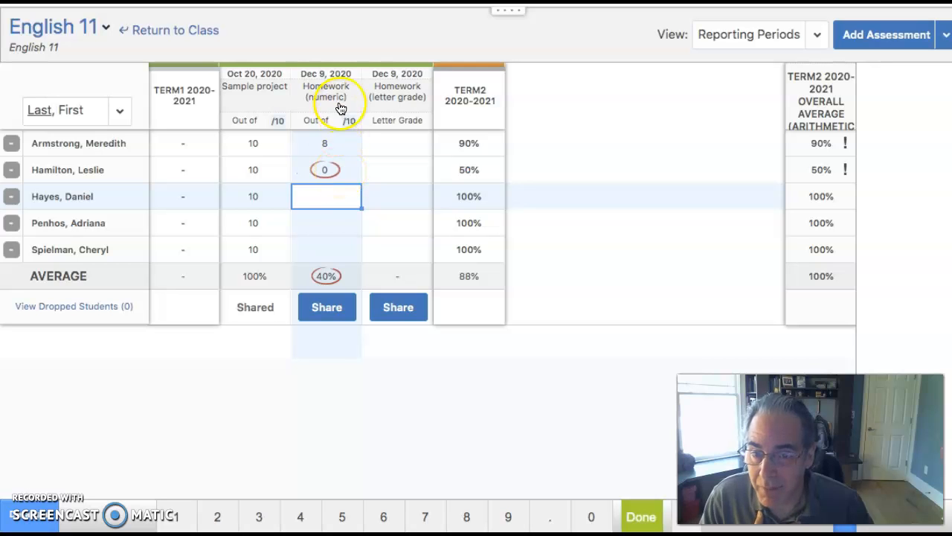
# Clear the second student's grade in the numeric homework column, leaving the cell blank.
pyautogui.click(336, 169)
pyautogui.press('BackSpace')
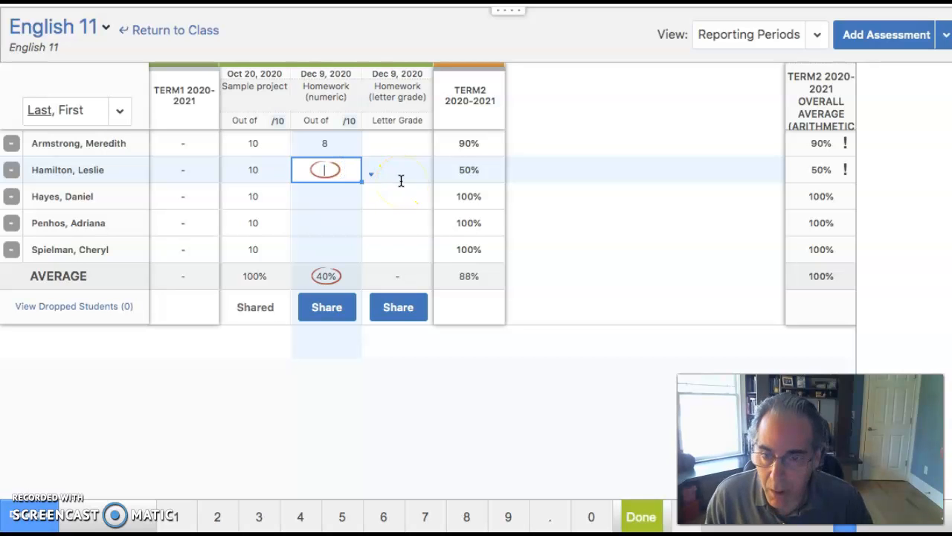
pyautogui.press('Return')
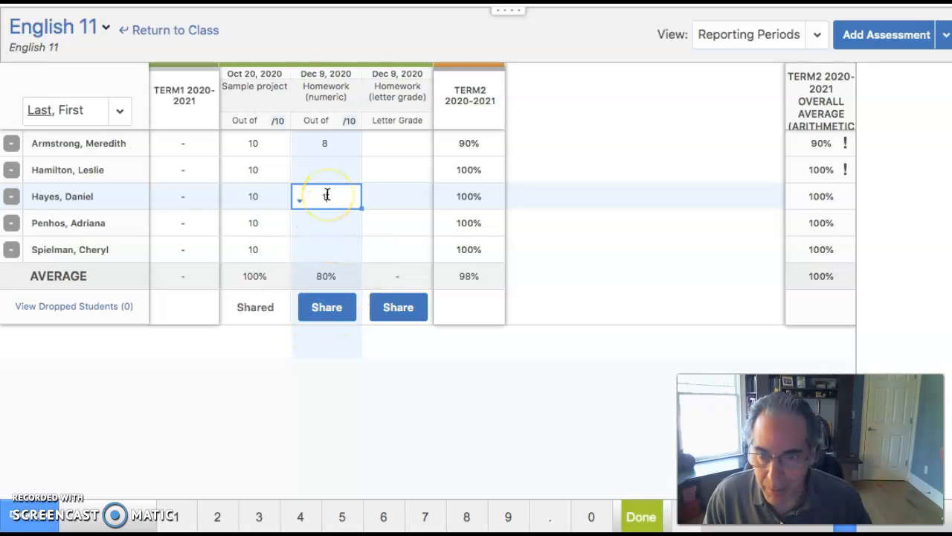
# Enter 10 for the last three students in the numeric homework column and share that assessment.
pyautogui.click(319, 222)
pyautogui.write('10')
pyautogui.click(314, 239)
pyautogui.write('10')
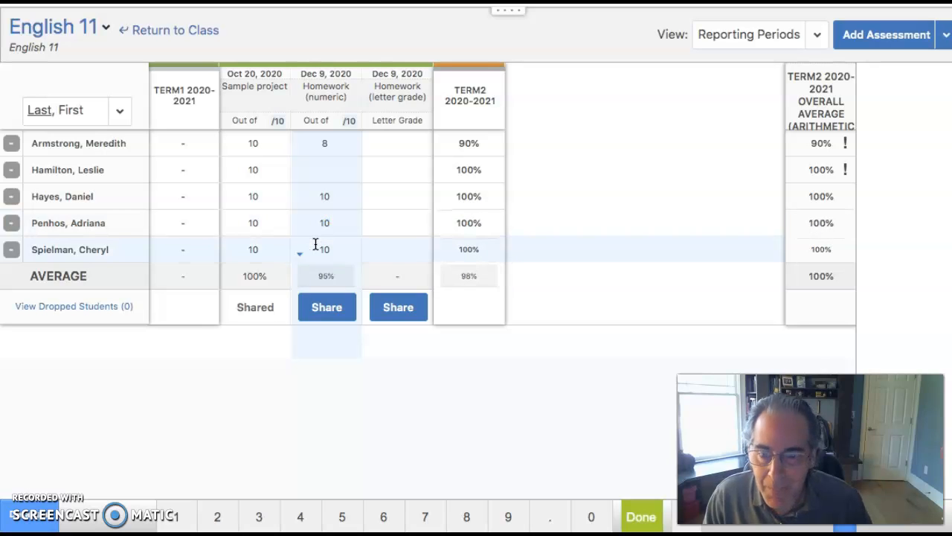
pyautogui.click(325, 318)
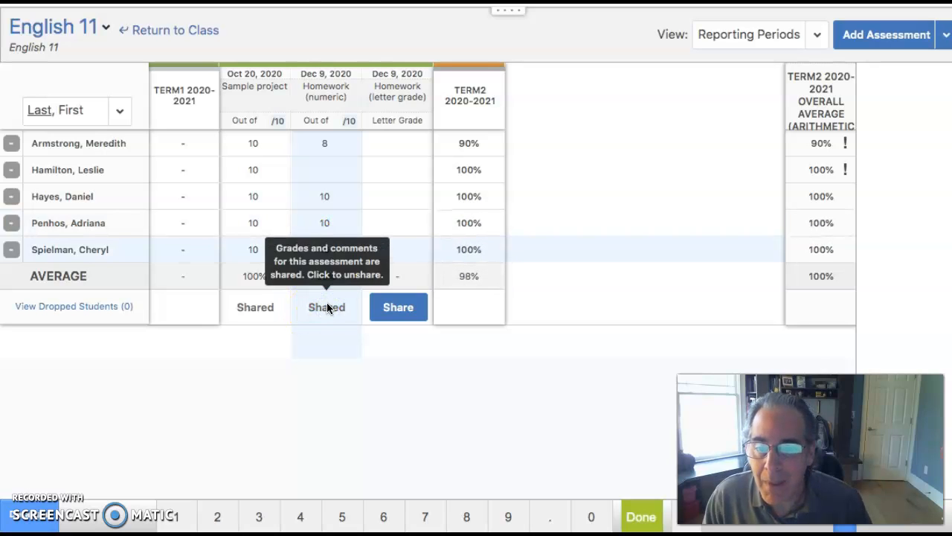
# Flag the second student's numeric homework as Excused.
pyautogui.click(335, 178)
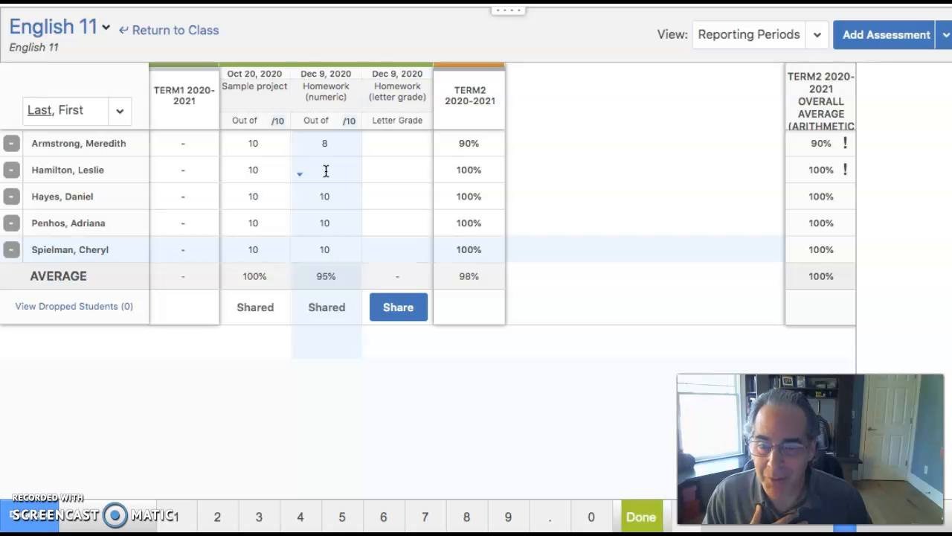
pyautogui.click(303, 178)
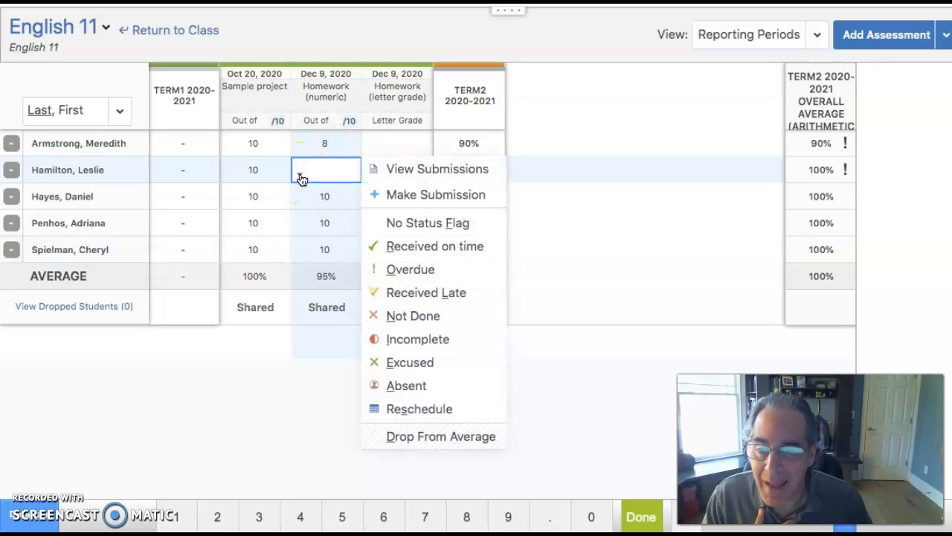
pyautogui.click(407, 362)
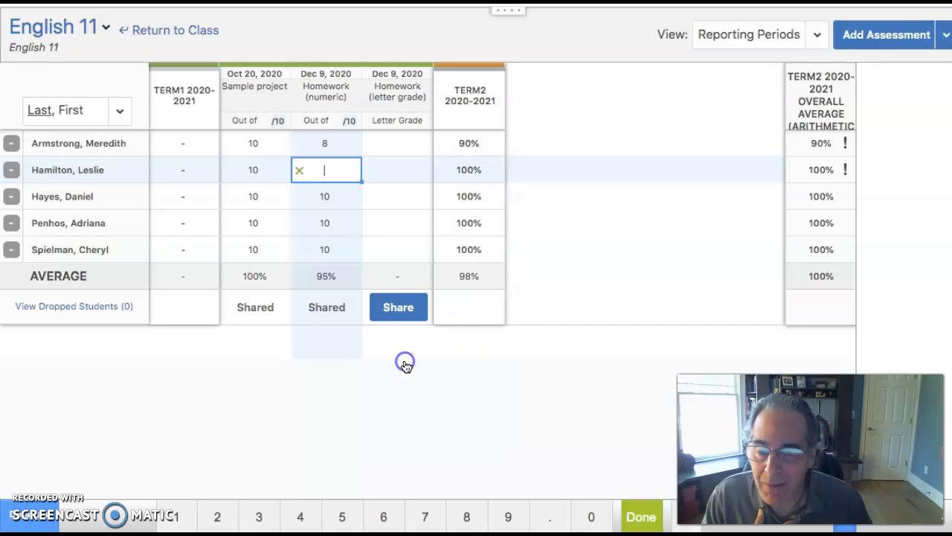
# Drop the second student's excused numeric homework from the average.
pyautogui.click(327, 197)
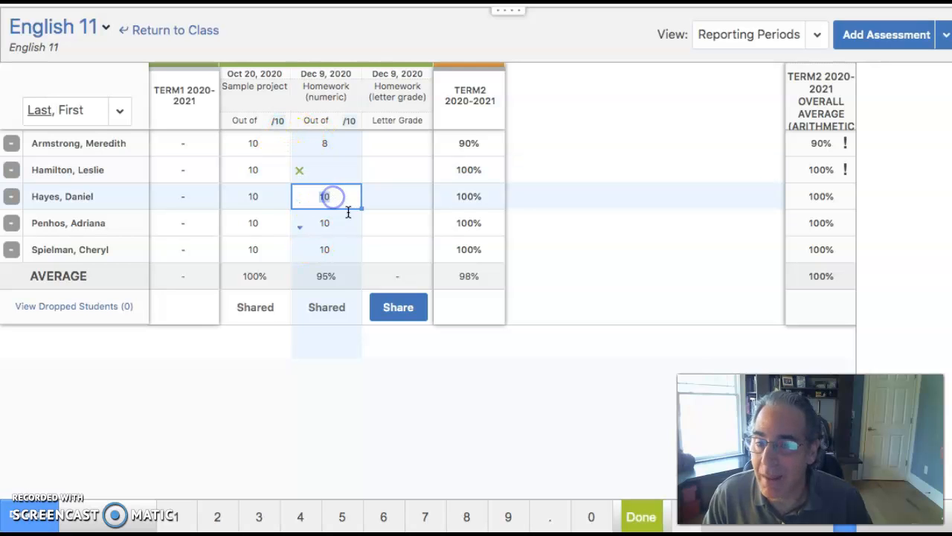
pyautogui.click(327, 168)
pyautogui.rightClick(326, 170)
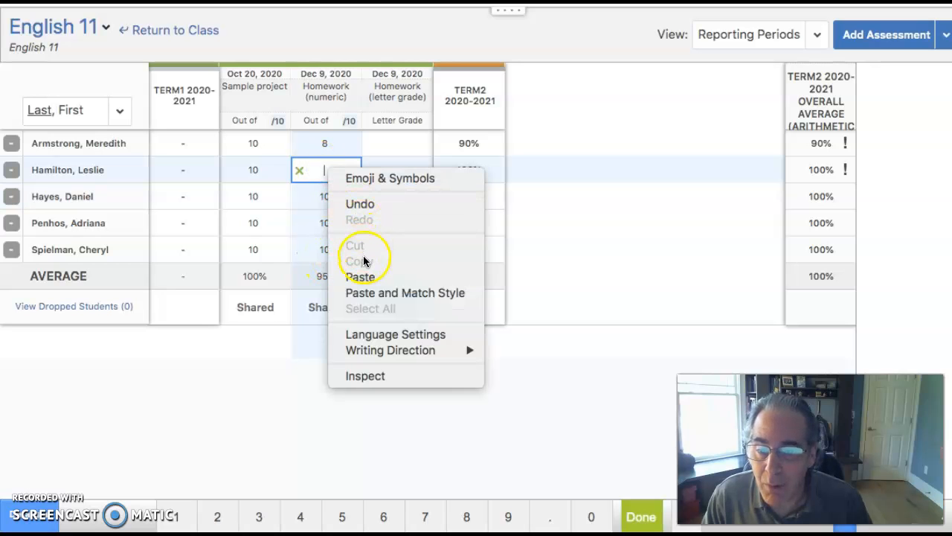
pyautogui.click(303, 168)
pyautogui.click(299, 170)
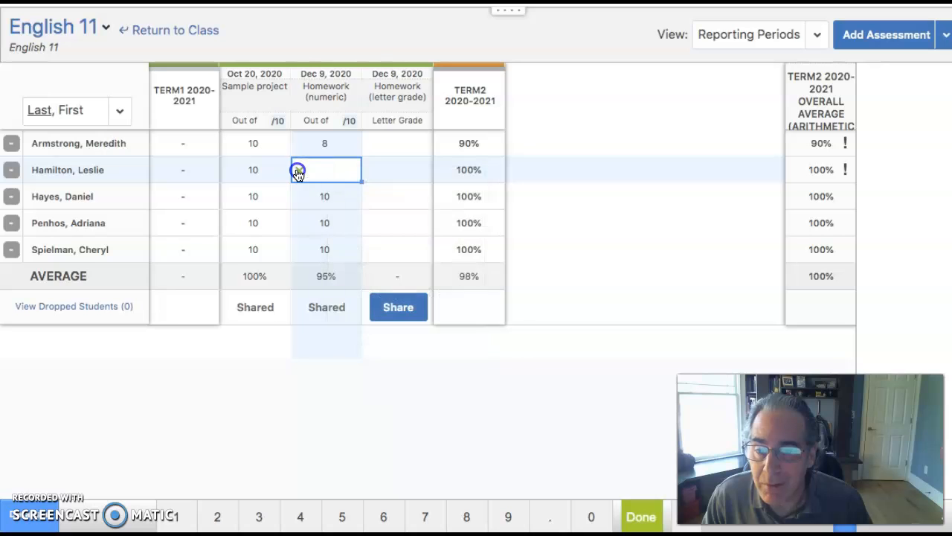
pyautogui.click(390, 435)
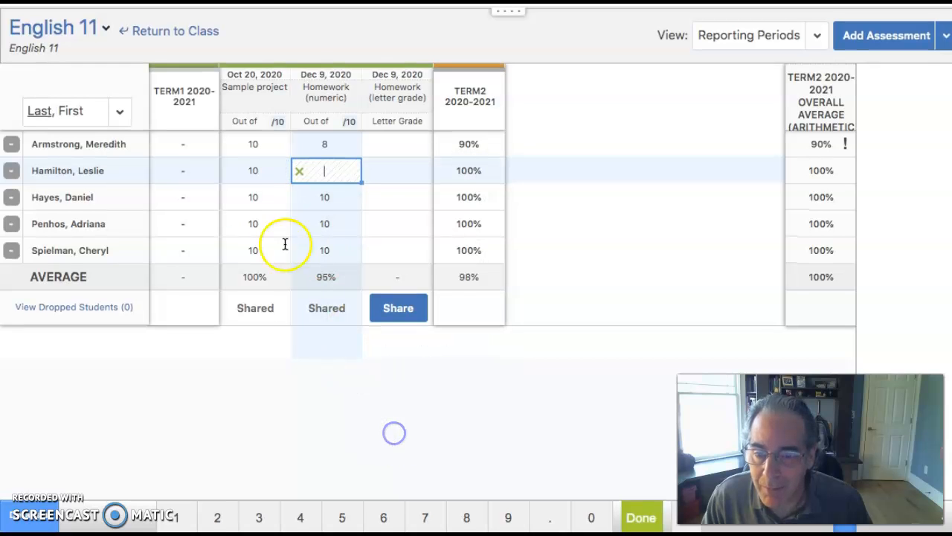
pyautogui.click(342, 197)
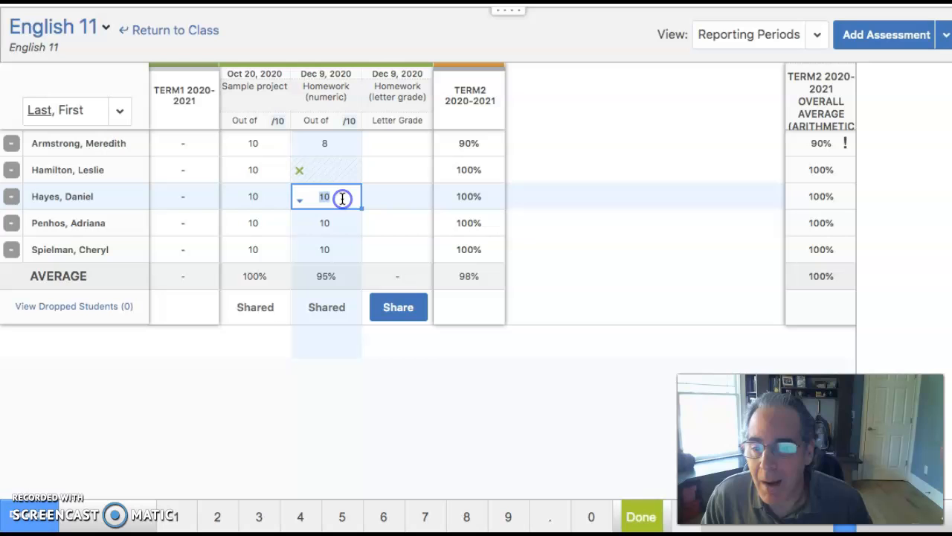
pyautogui.click(382, 196)
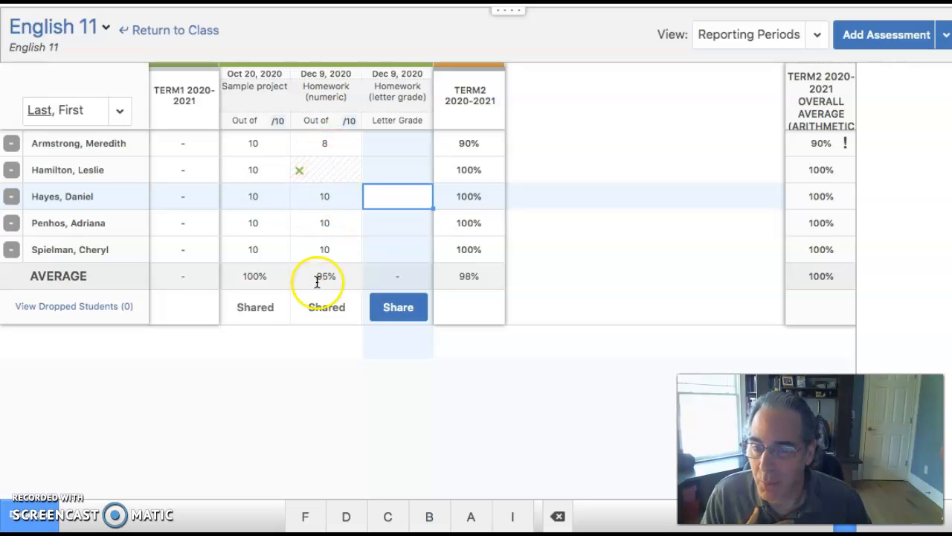
# Clear the numeric homework grades of the first, third, fourth and fifth students.
pyautogui.click(344, 154)
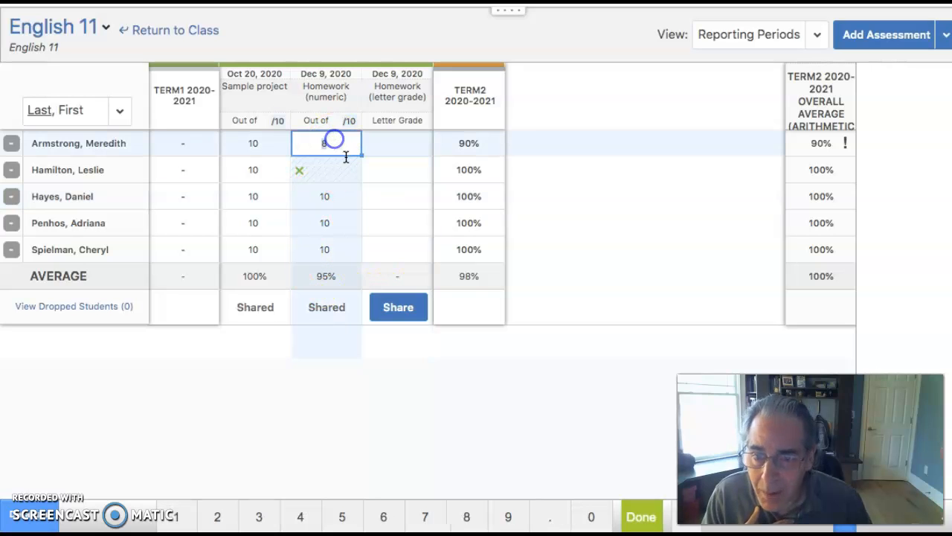
pyautogui.press('BackSpace')
pyautogui.press('Return')
pyautogui.press('Return')
pyautogui.press('BackSpace')
pyautogui.press('Return')
pyautogui.press('BackSpace')
pyautogui.press('Return')
pyautogui.press('BackSpace')
pyautogui.press('Return')
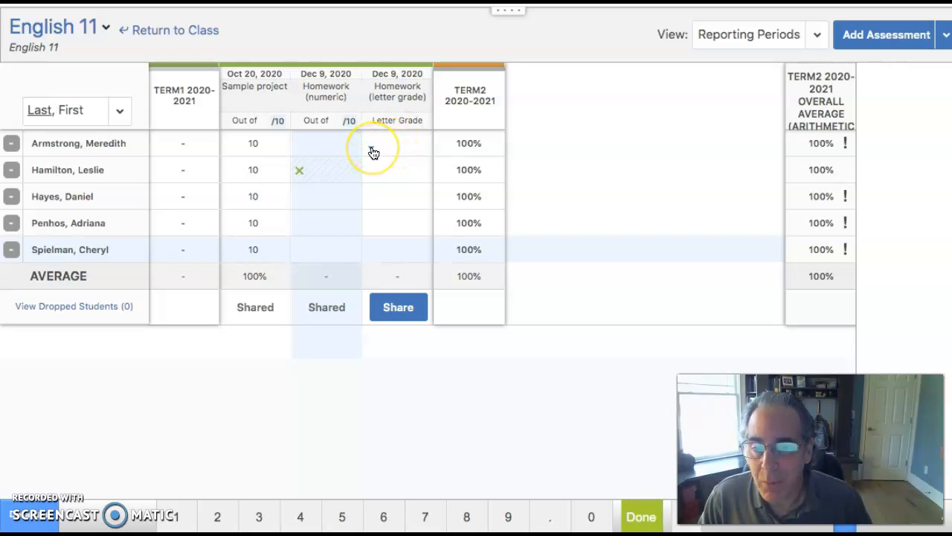
# Enter the letter grades A, B, F and I for the first four students in the letter-grade homework column.
pyautogui.click(397, 147)
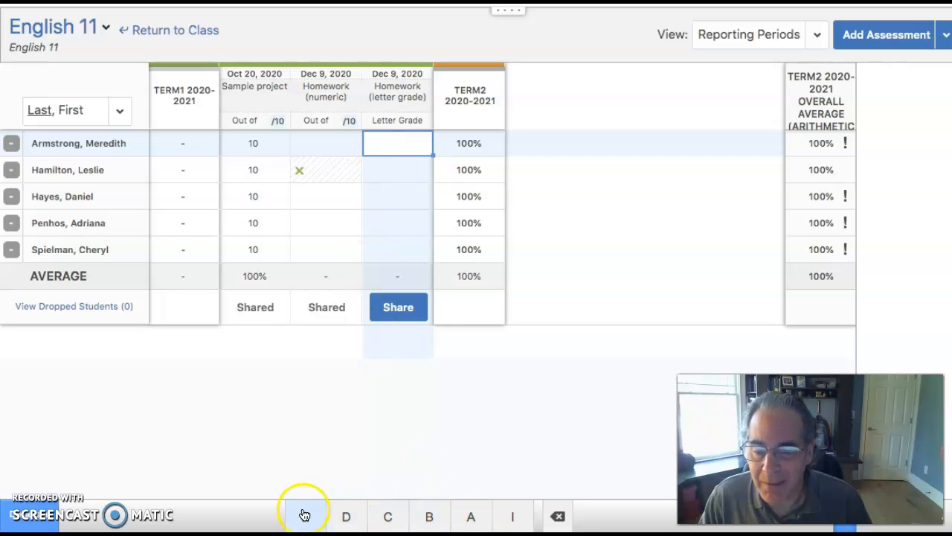
pyautogui.click(513, 518)
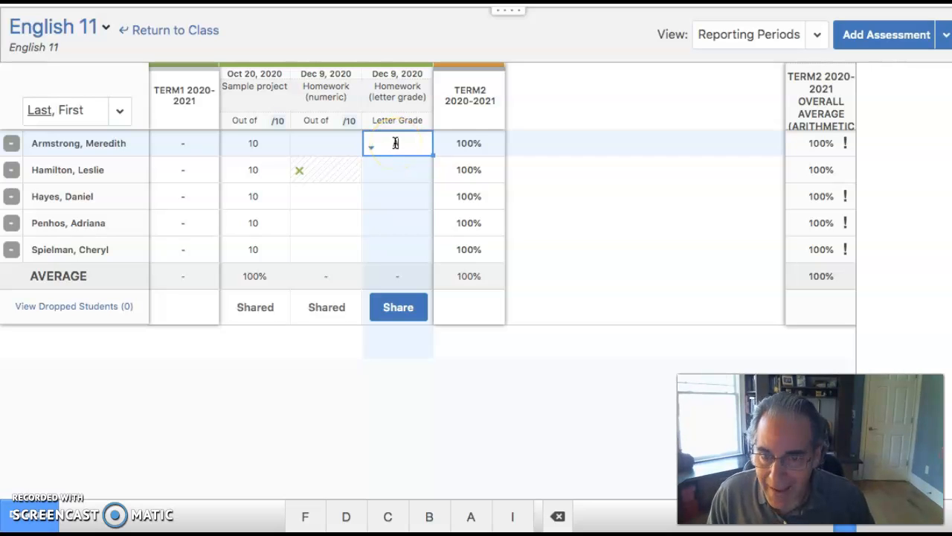
pyautogui.press('Return')
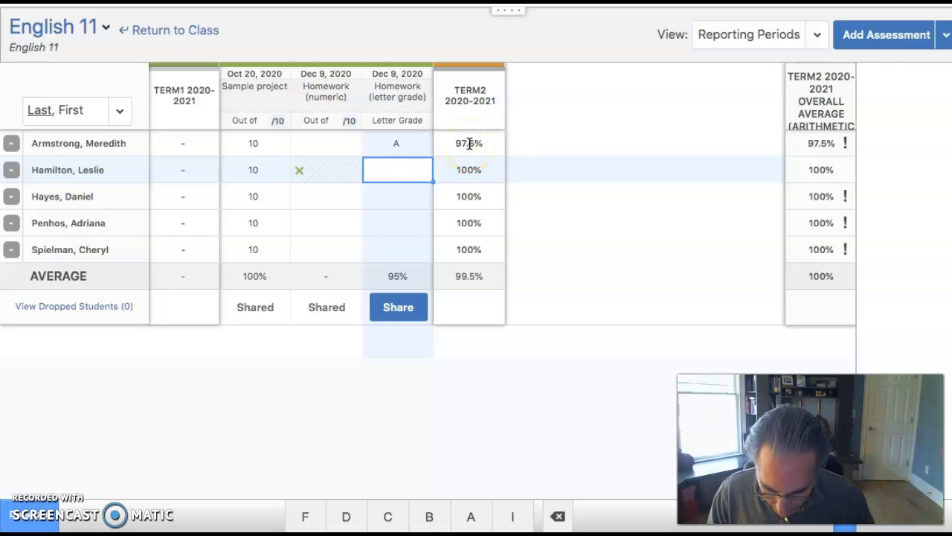
pyautogui.click(412, 197)
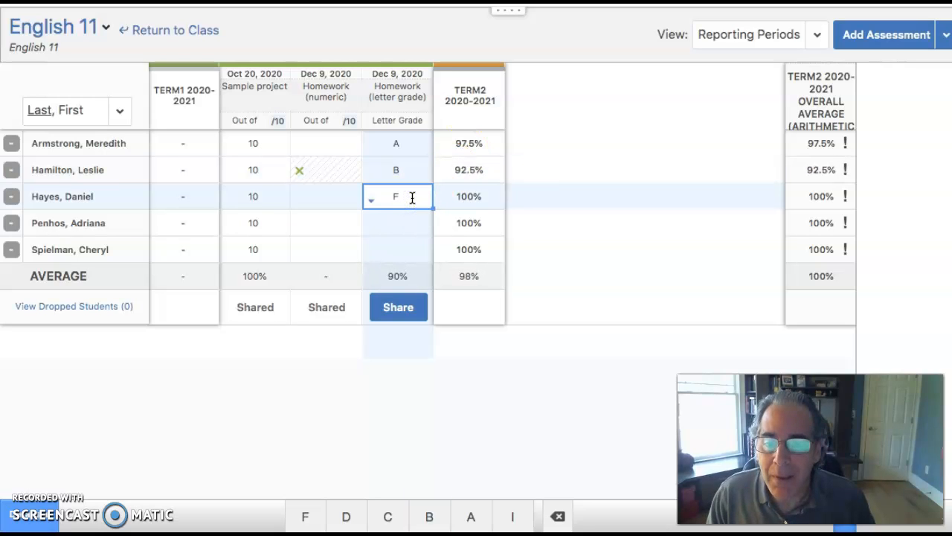
pyautogui.write('F')
pyautogui.click(405, 214)
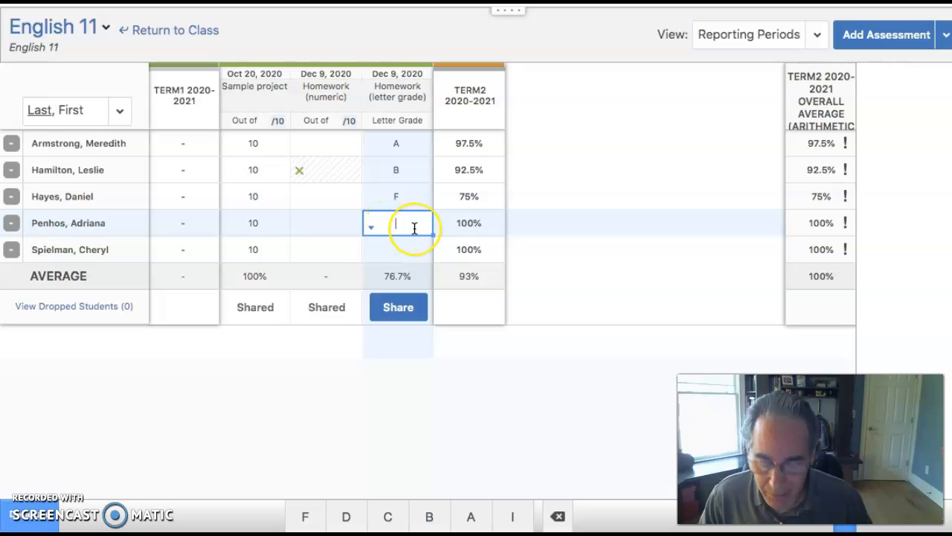
pyautogui.write('I')
pyautogui.press('Return')
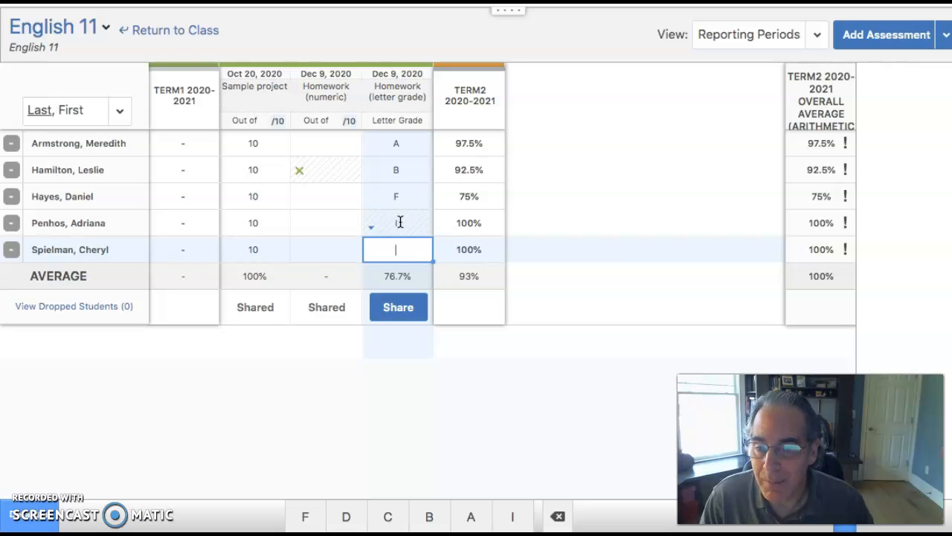
# Enter 0 as the last student's grade in the numeric homework column.
pyautogui.click(323, 249)
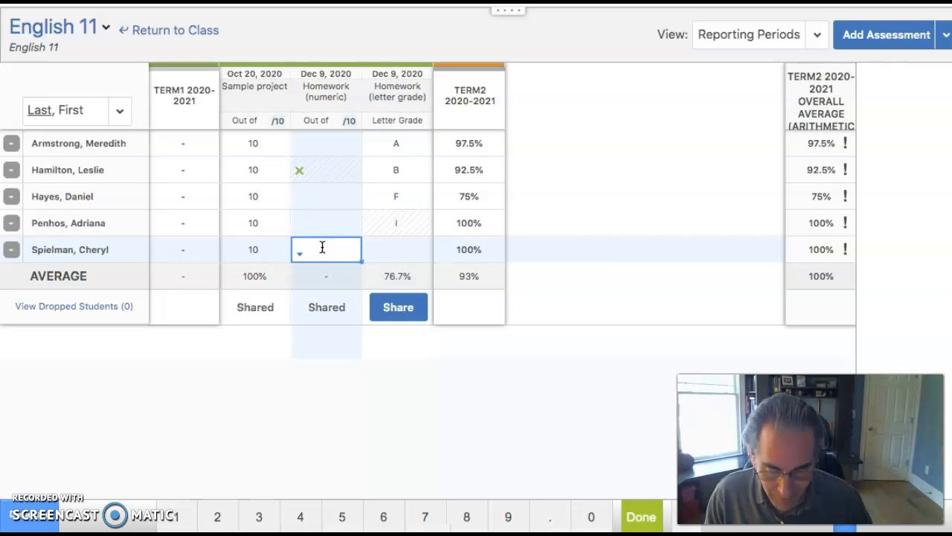
pyautogui.write('0')
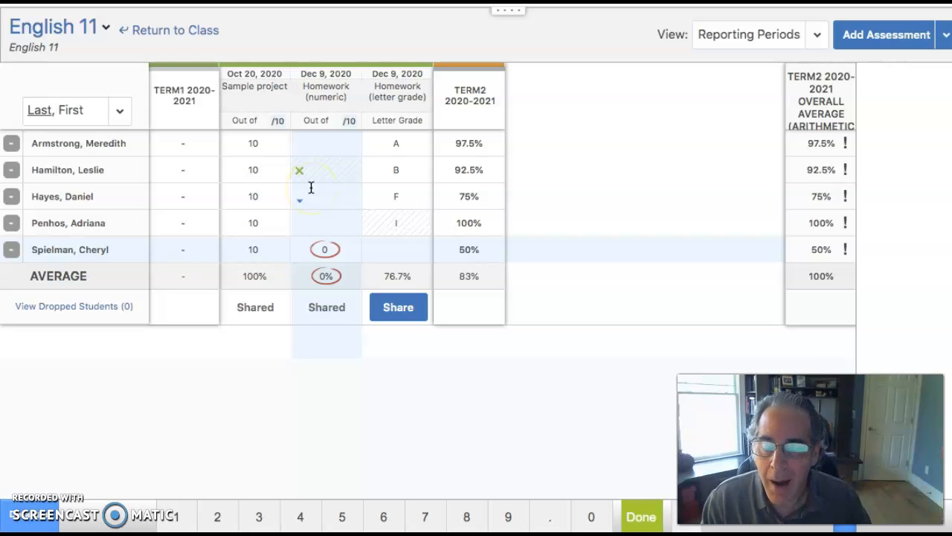
# Select the last student's cell in the letter-grade homework column.
pyautogui.click(390, 251)
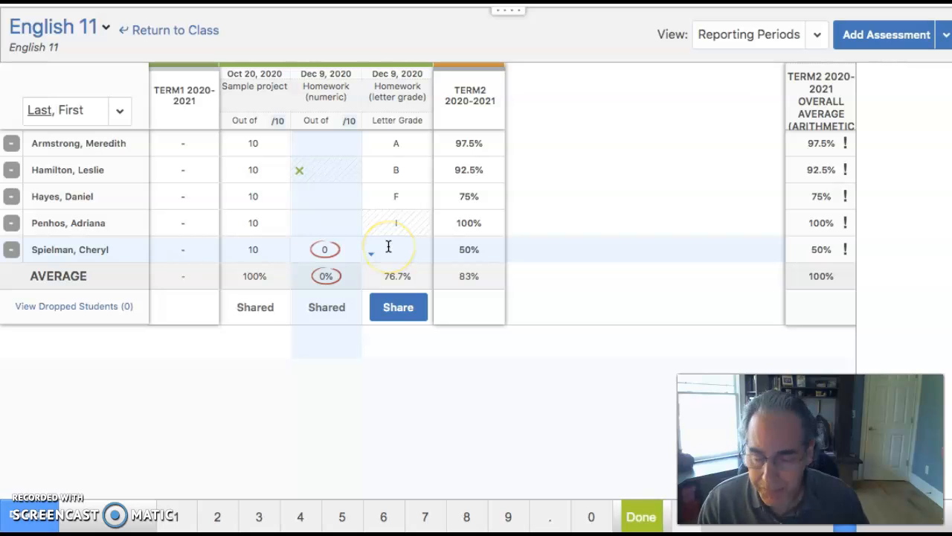